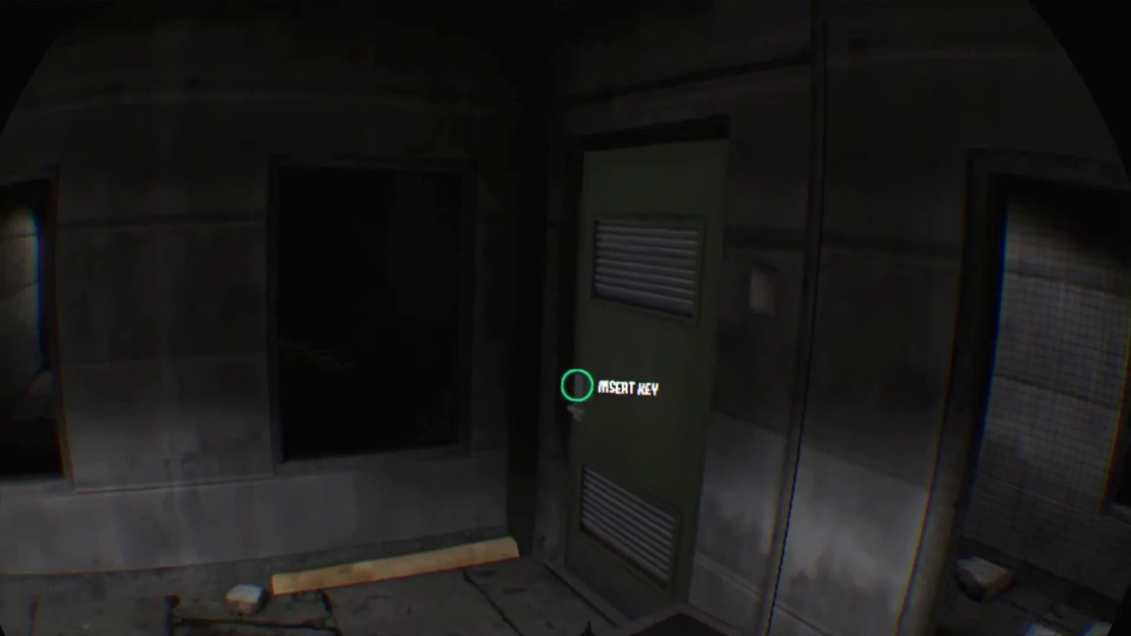
key("e")
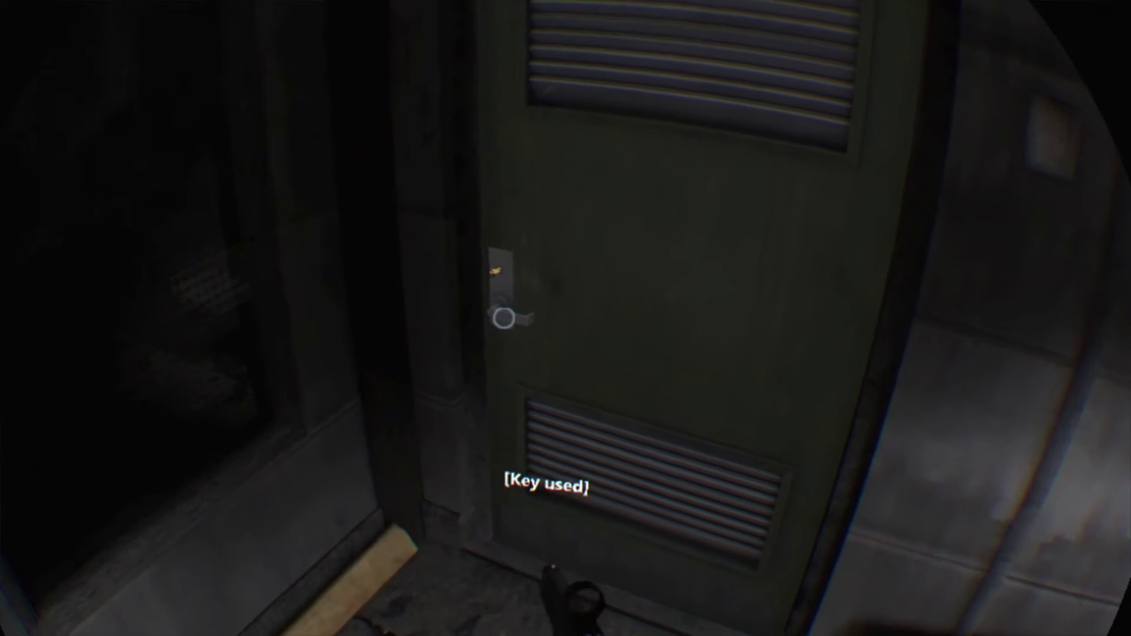
key("e")
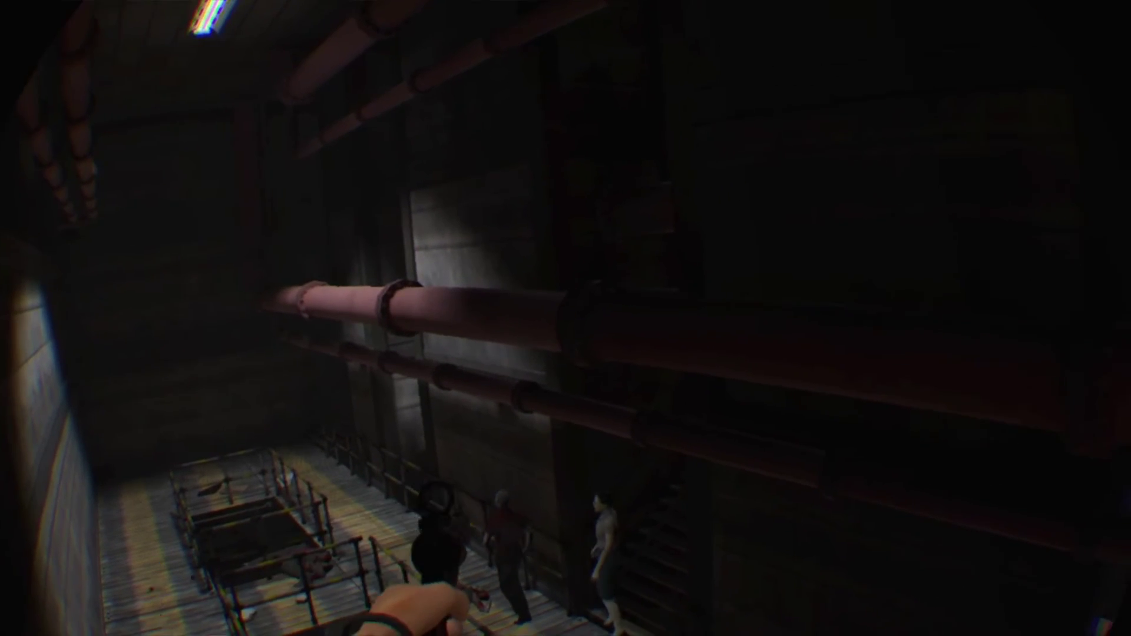
left_click(454, 504)
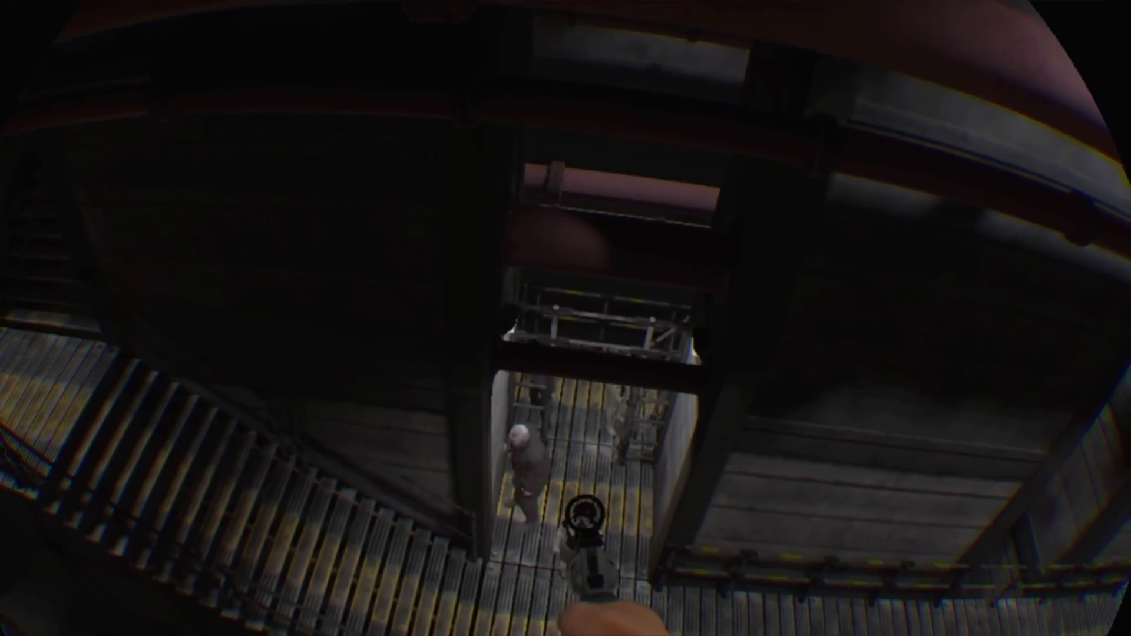
left_click(583, 530)
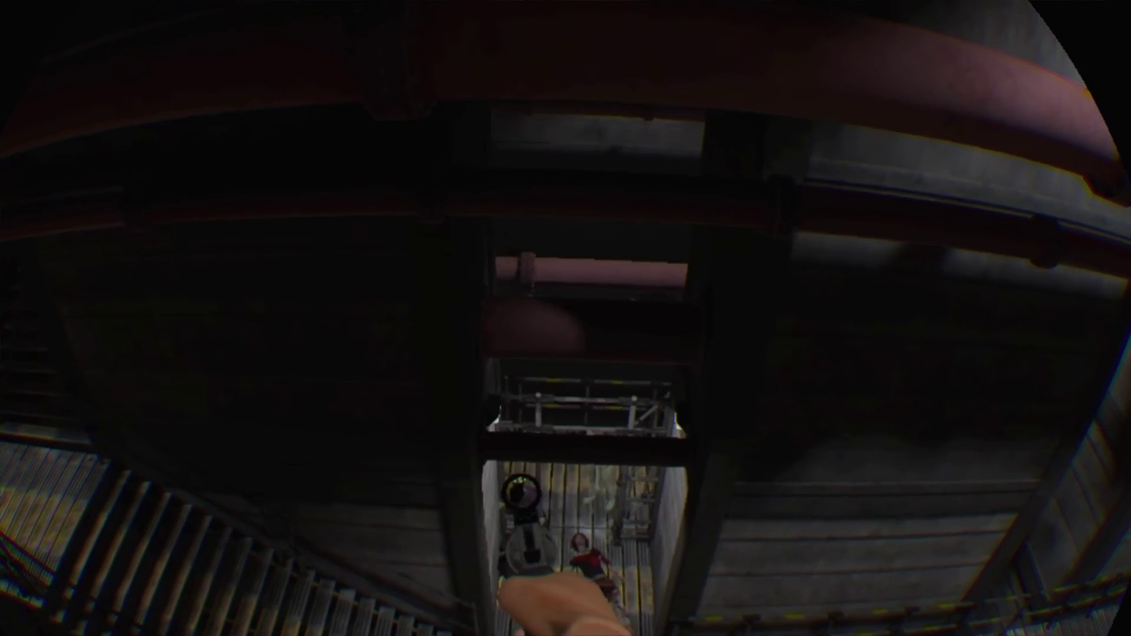
left_click(524, 517)
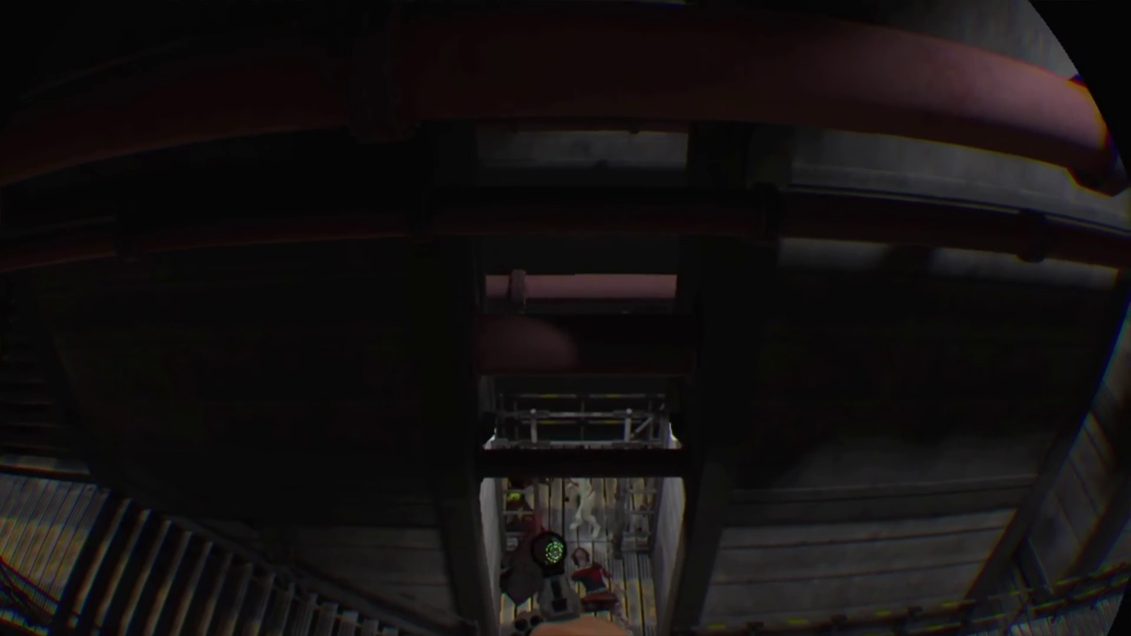